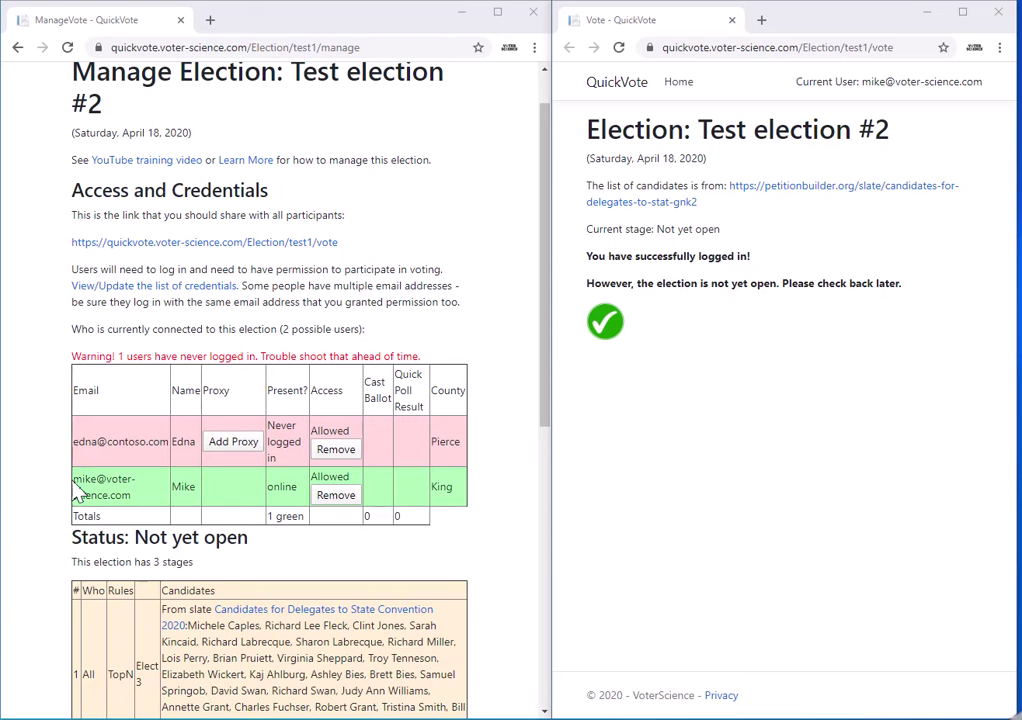
Compare both participants' emails and presence in the management table with the current user and login message on the voting page.
left_click_drag(79, 483, 192, 490)
left_click(210, 503)
double_click(285, 487)
left_click(280, 510)
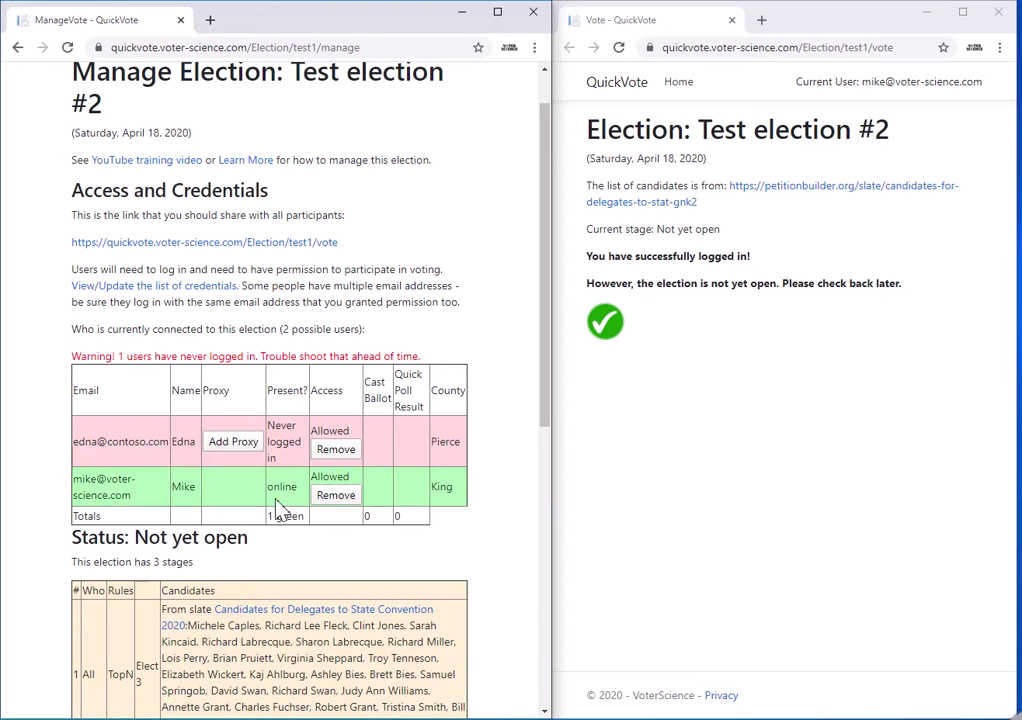
left_click_drag(80, 449, 111, 451)
left_click(137, 446)
left_click_drag(292, 463, 268, 419)
left_click(290, 420)
left_click(721, 378)
left_click_drag(818, 18, 815, 19)
left_click_drag(854, 84, 977, 86)
left_click_drag(725, 257, 582, 262)
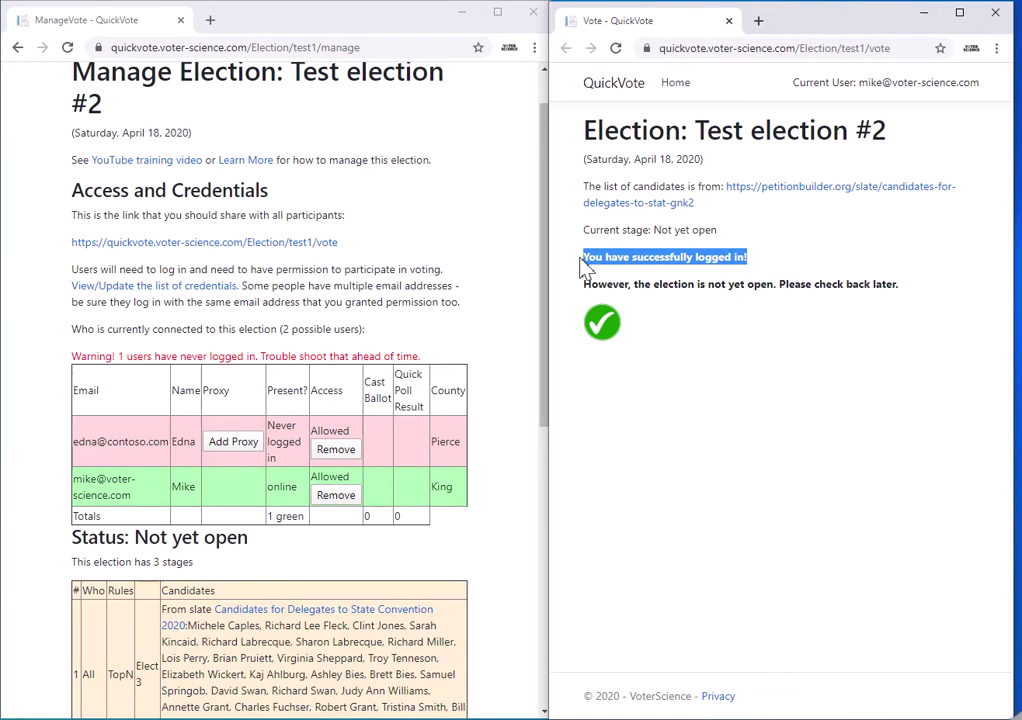
Add a proxy for the Pierce County voter, entering the King County voter's email address as the person who can cast the ballot.
left_click(485, 232)
left_click_drag(79, 442, 134, 446)
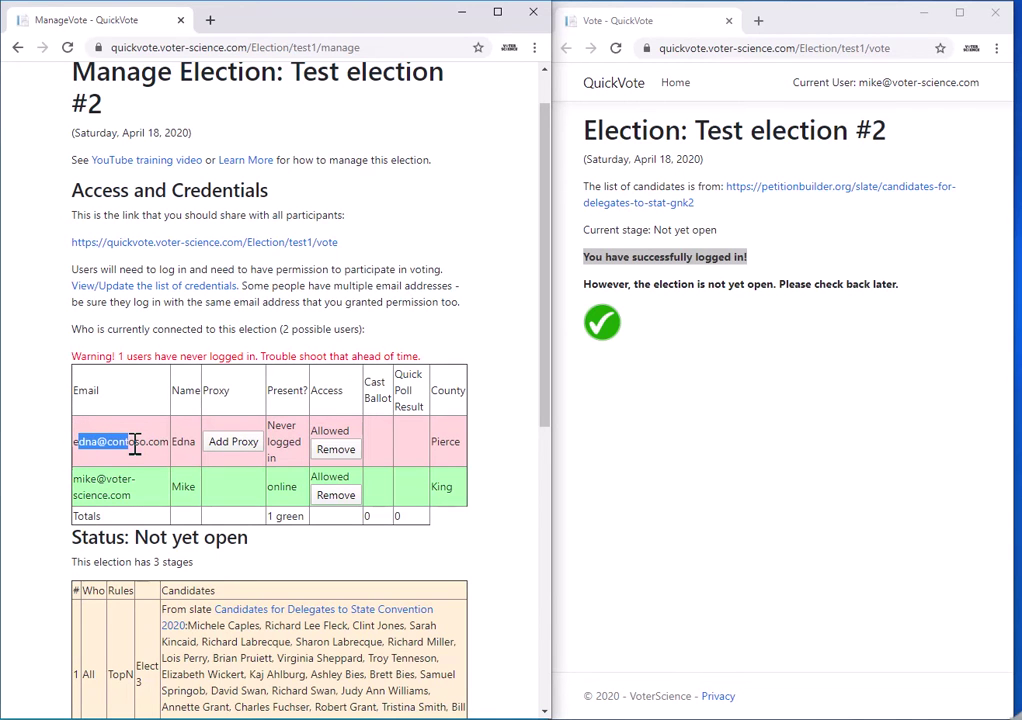
left_click(134, 446)
left_click(230, 444)
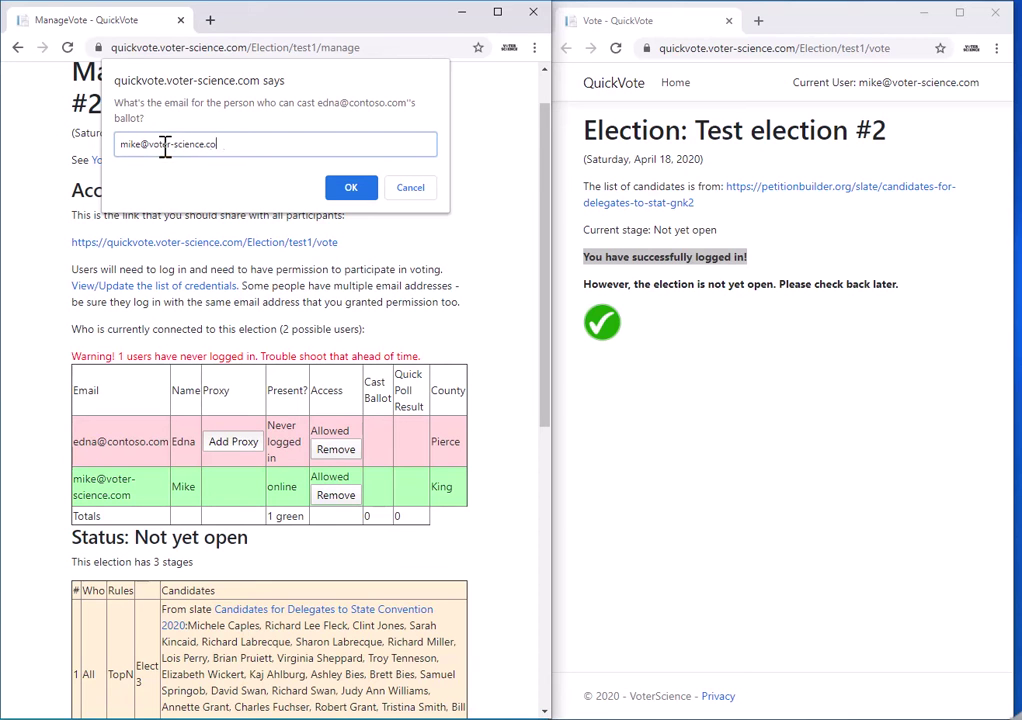
left_click(350, 189)
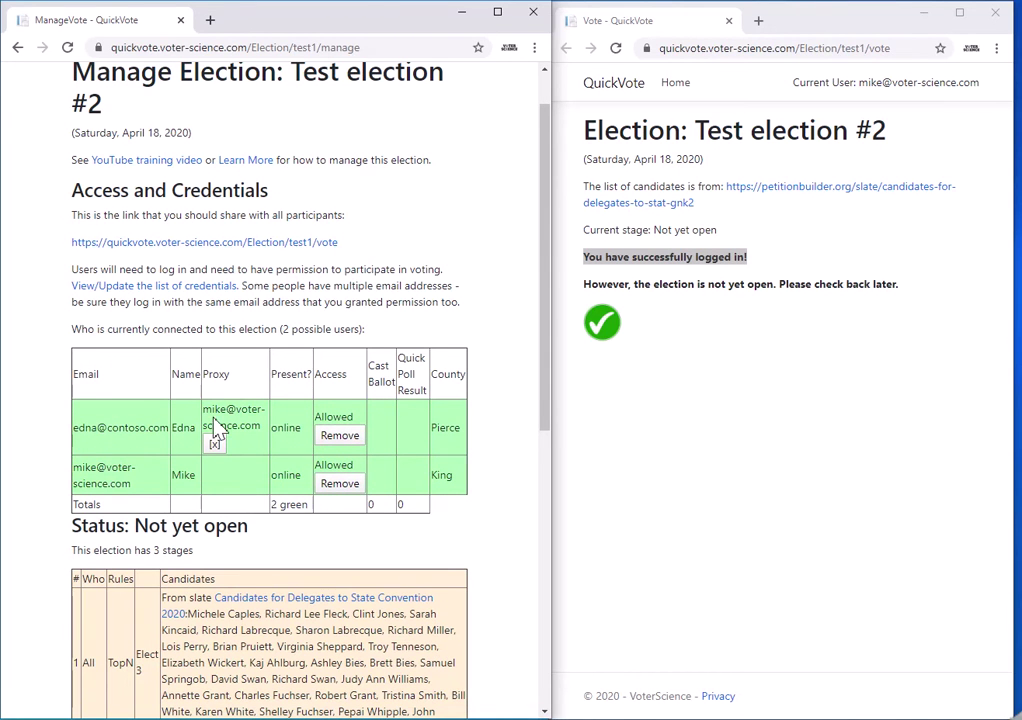
left_click_drag(211, 410, 219, 410)
left_click(485, 430)
Begin the election from the management page and confirm the start.
scroll(472, 402, "down", 5)
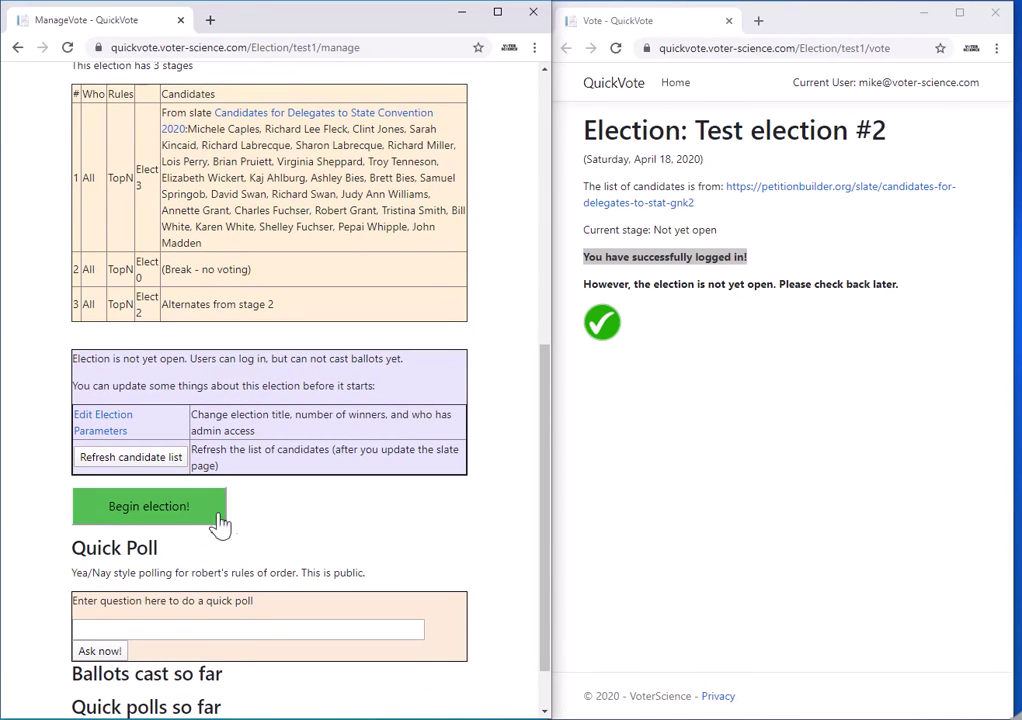
left_click(210, 515)
left_click(348, 136)
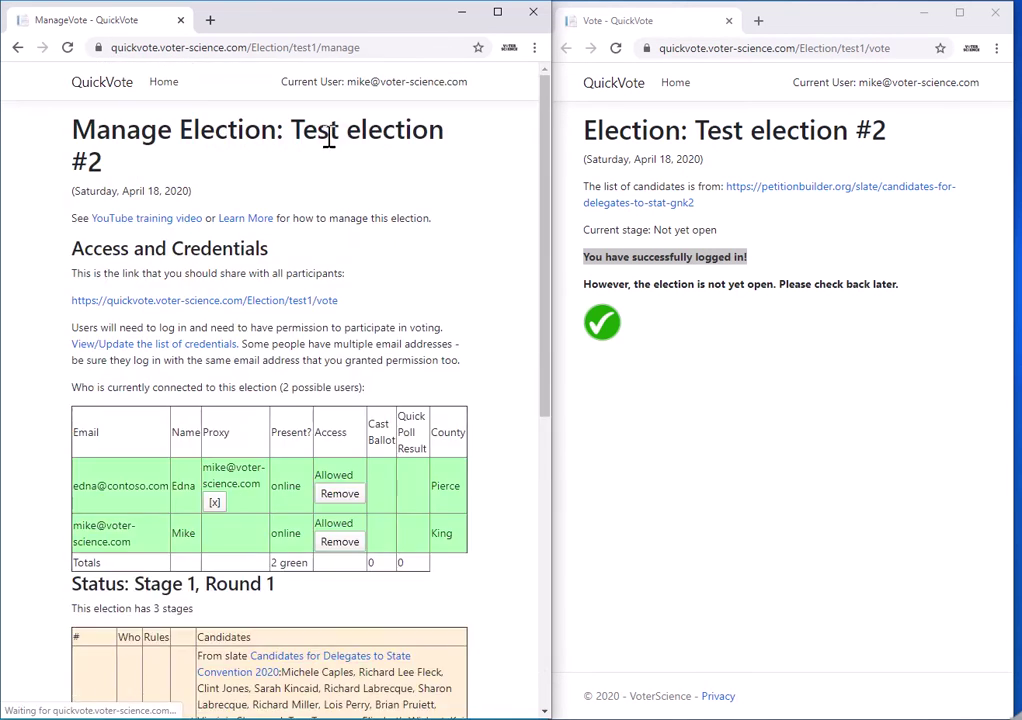
On the voting page, select only the first three candidates and submit the King County voter's own ballot.
left_click(706, 308)
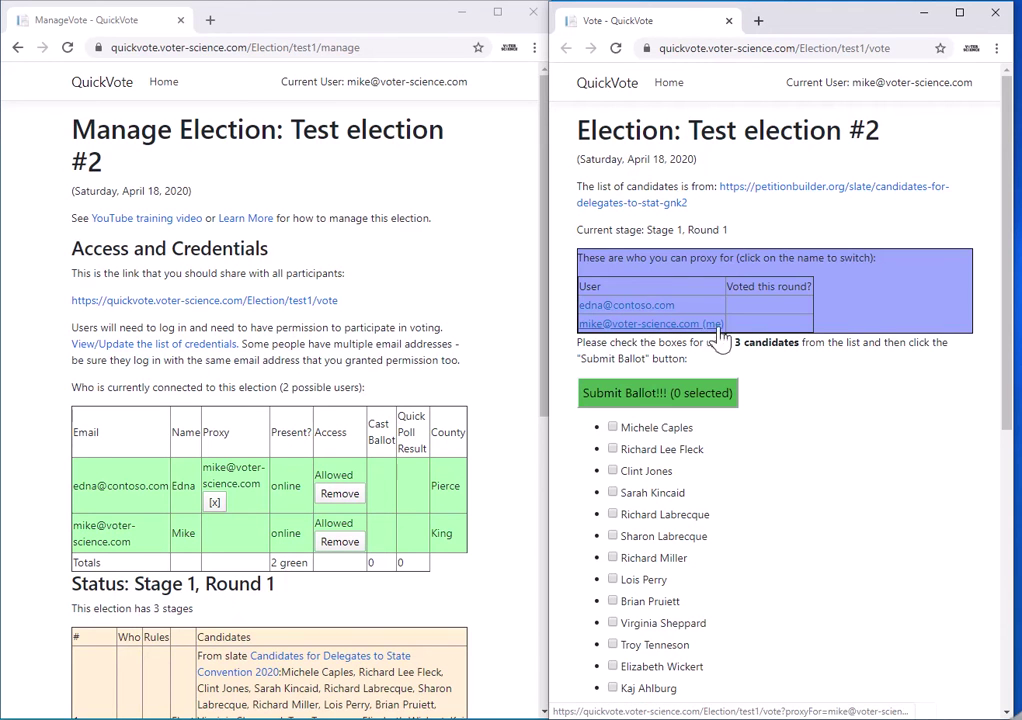
left_click(631, 427)
left_click(640, 449)
left_click(625, 470)
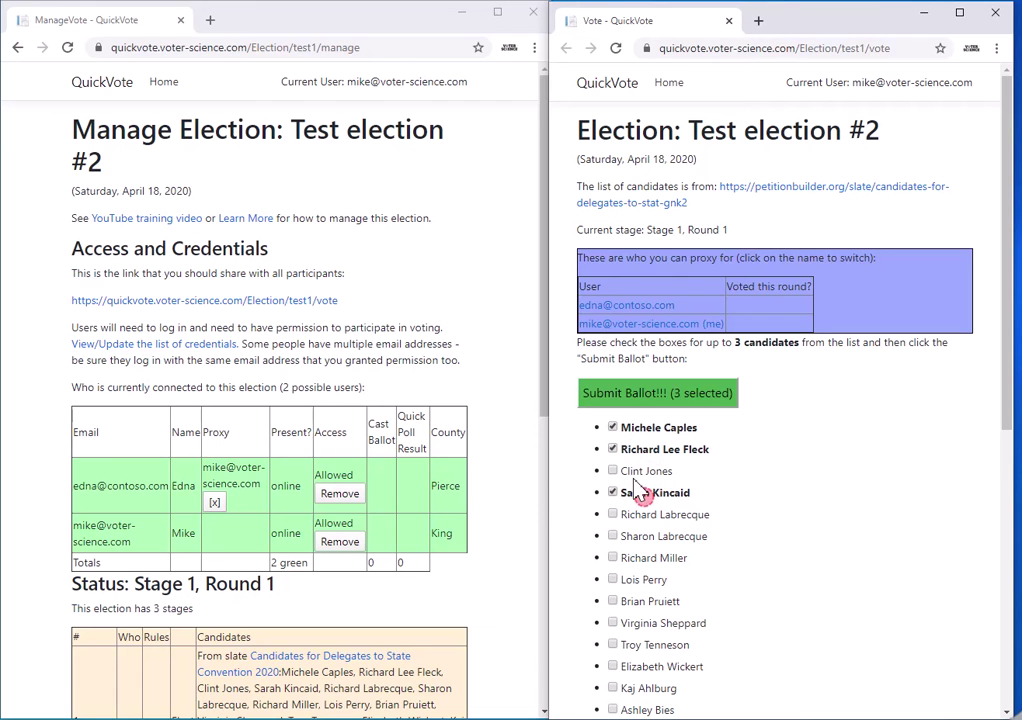
left_click(625, 492)
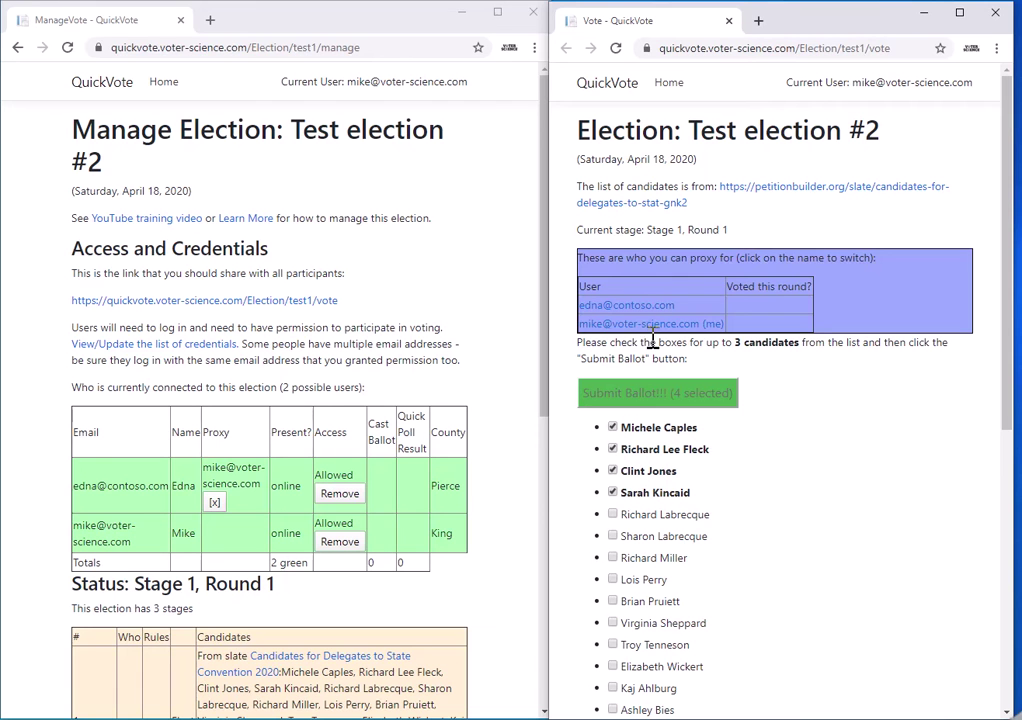
left_click(626, 492)
left_click(635, 388)
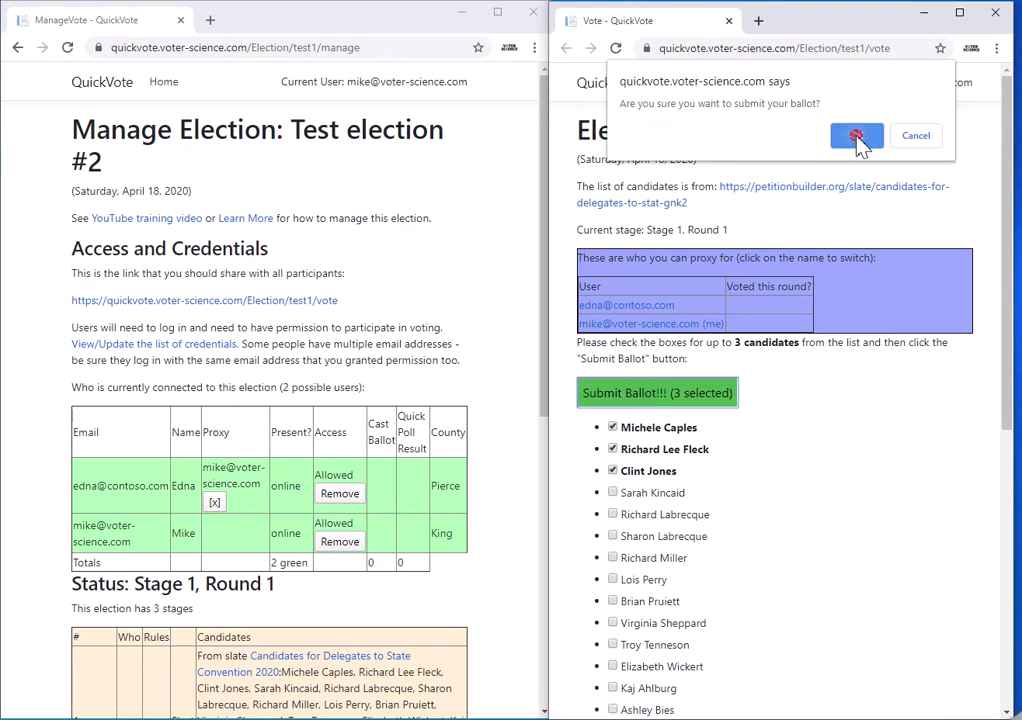
left_click(857, 134)
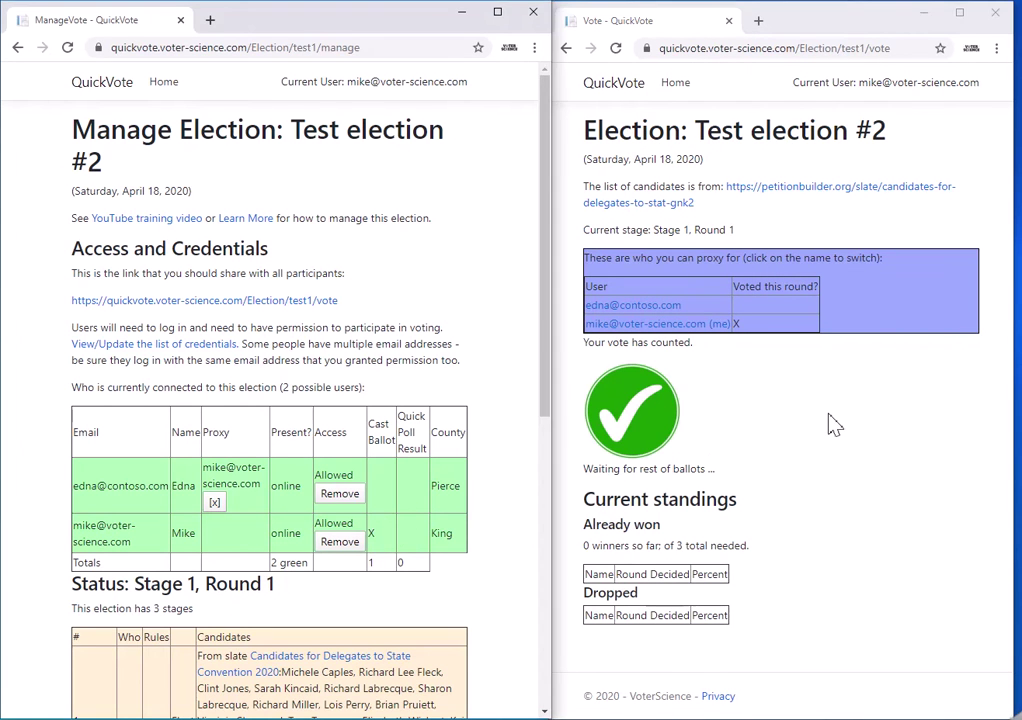
Switch to the proxied voter, select only the second, third and fourth candidates, and submit that ballot.
left_click(640, 306)
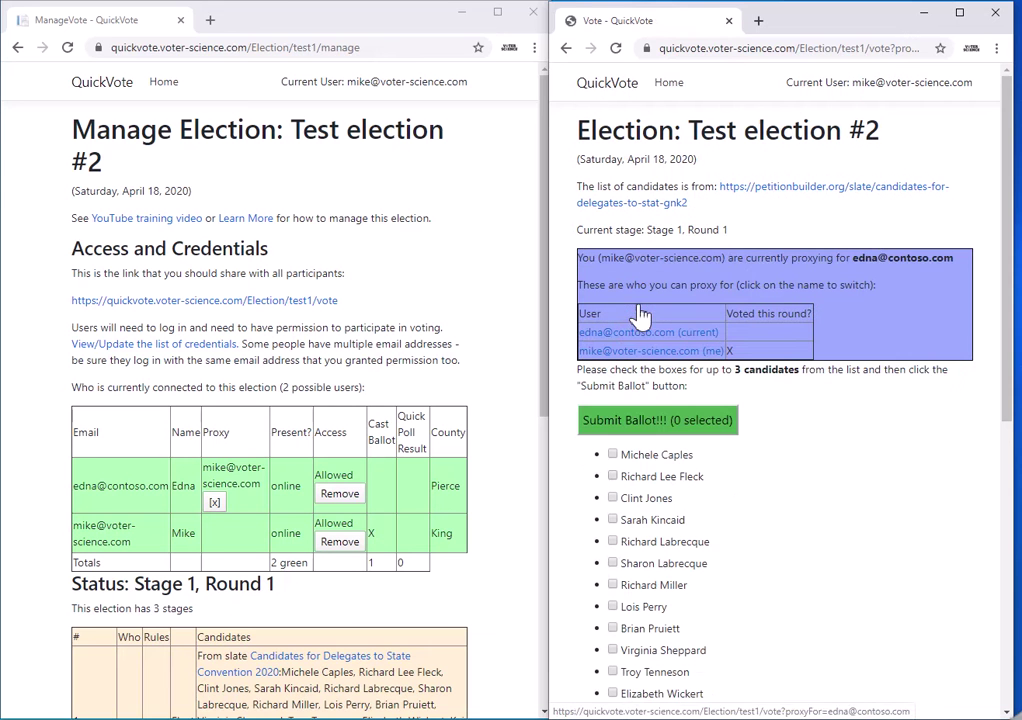
left_click(655, 455)
left_click(650, 476)
left_click(648, 498)
left_click(650, 520)
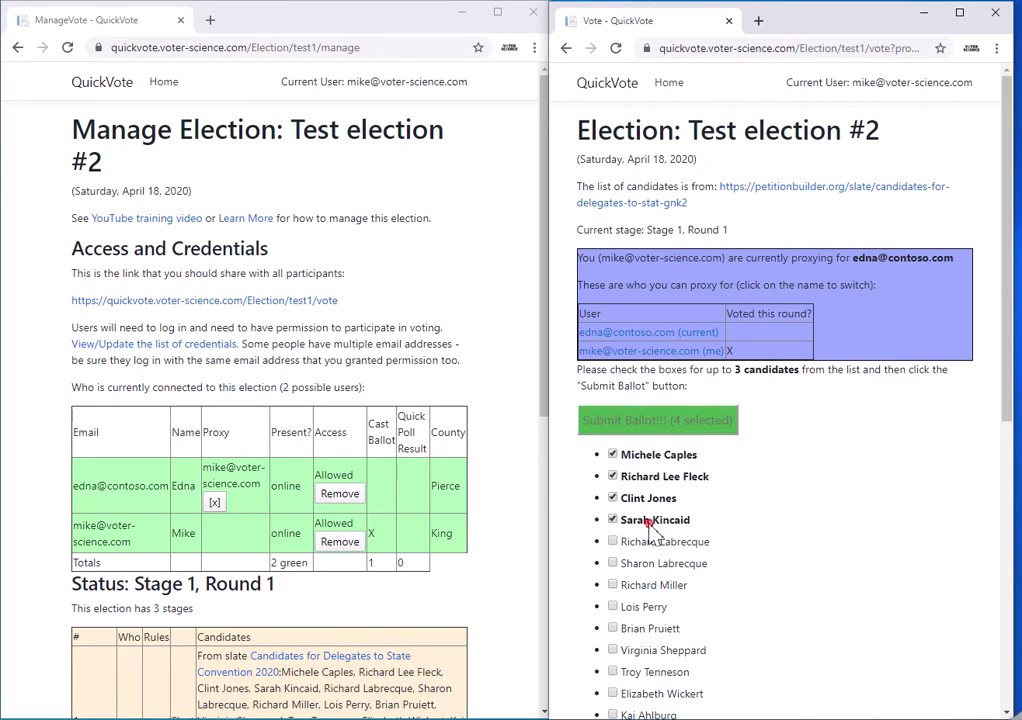
left_click(649, 522)
left_click(644, 454)
left_click(656, 521)
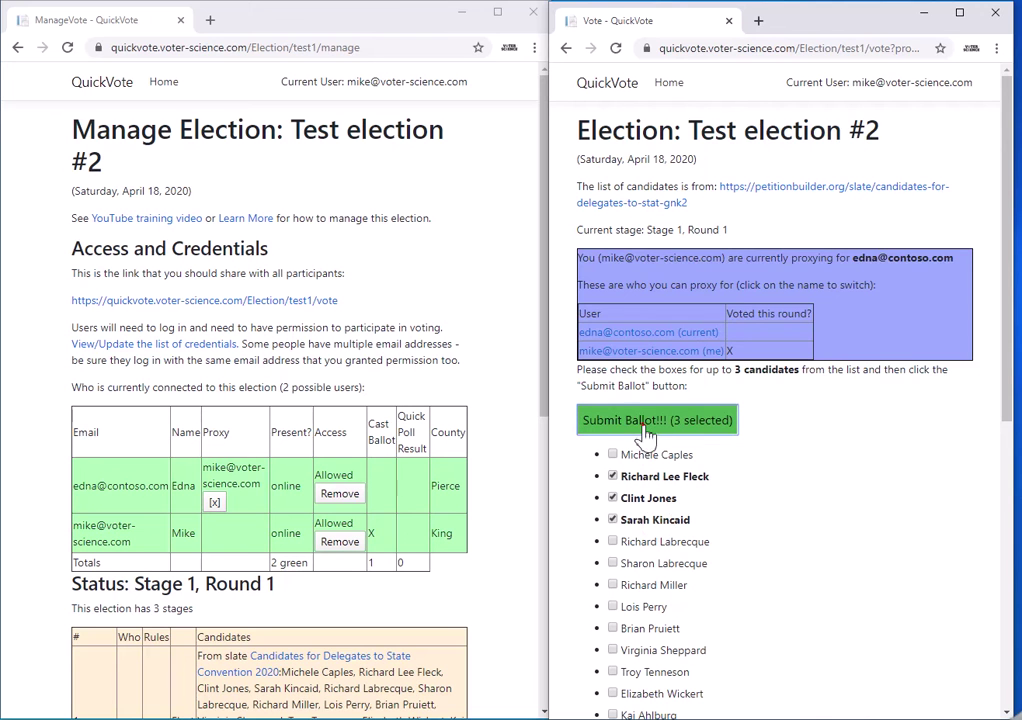
left_click(648, 420)
left_click(848, 136)
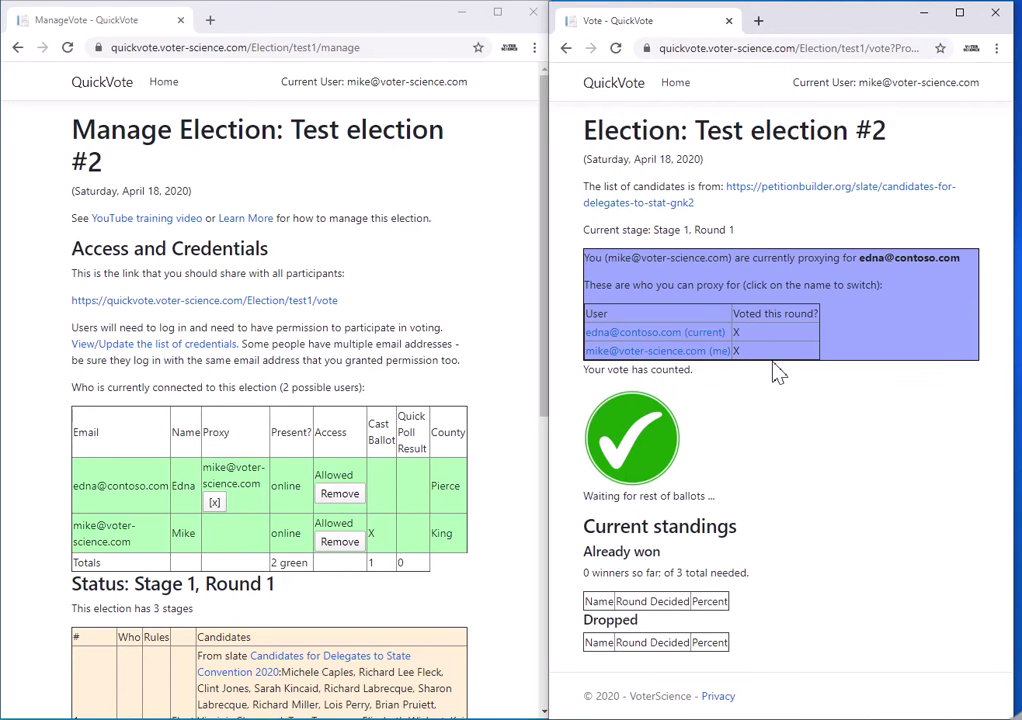
Move the election to the next round from the management page and review the ballots cast so far.
left_click(377, 487)
double_click(376, 487)
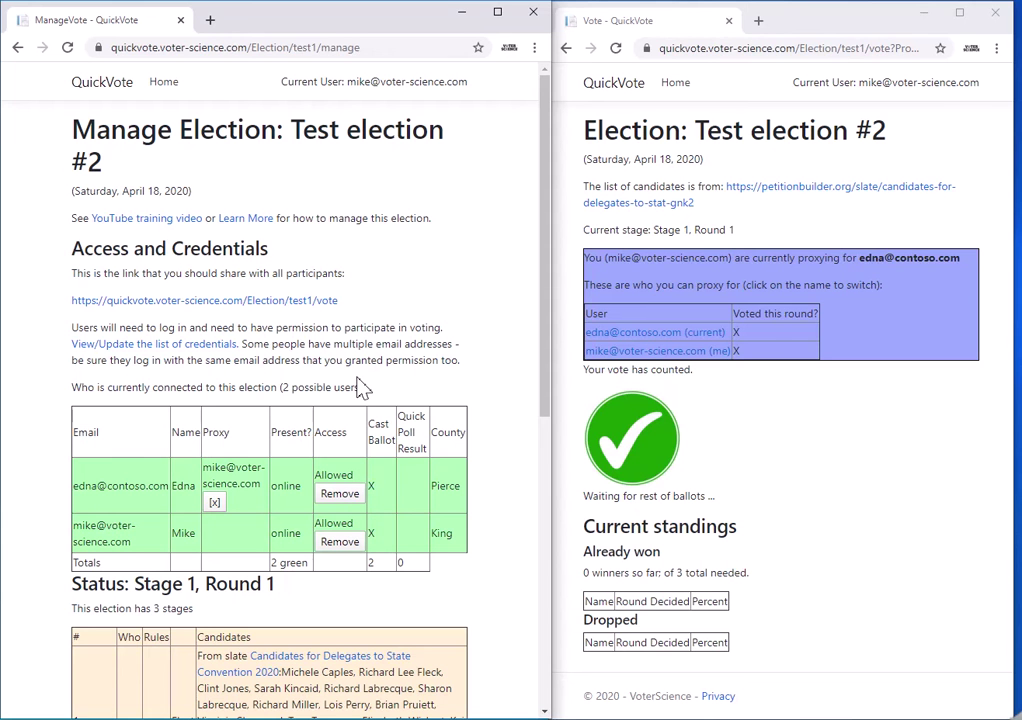
scroll(368, 362, "down", 6)
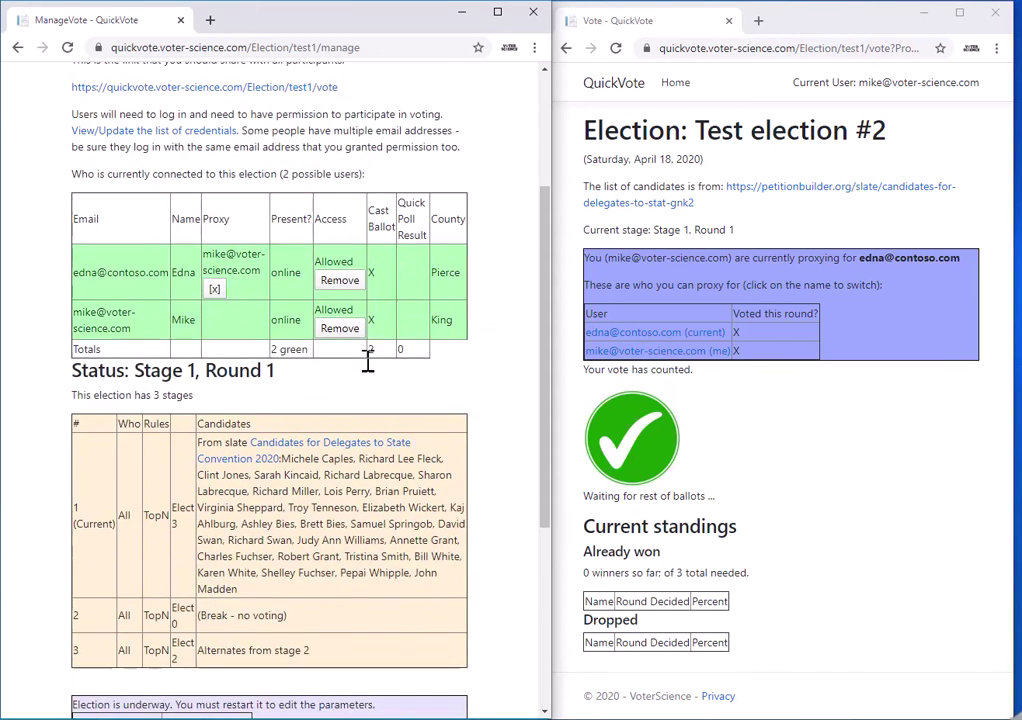
left_click(160, 440)
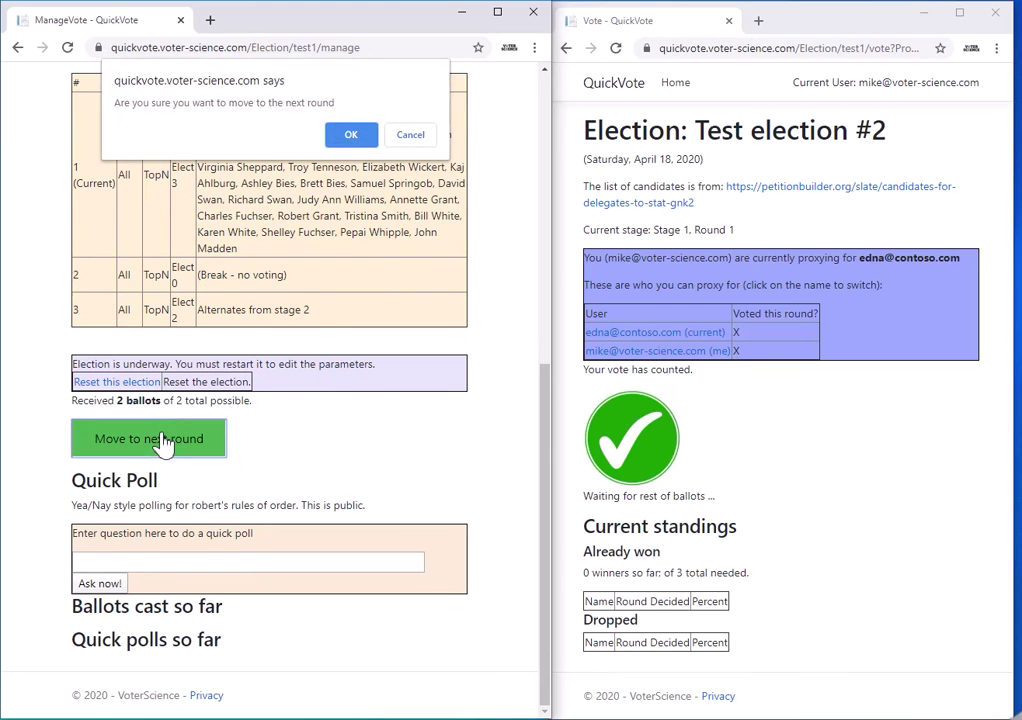
left_click(345, 134)
scroll(388, 429, "down", 6)
left_click_drag(136, 594, 384, 609)
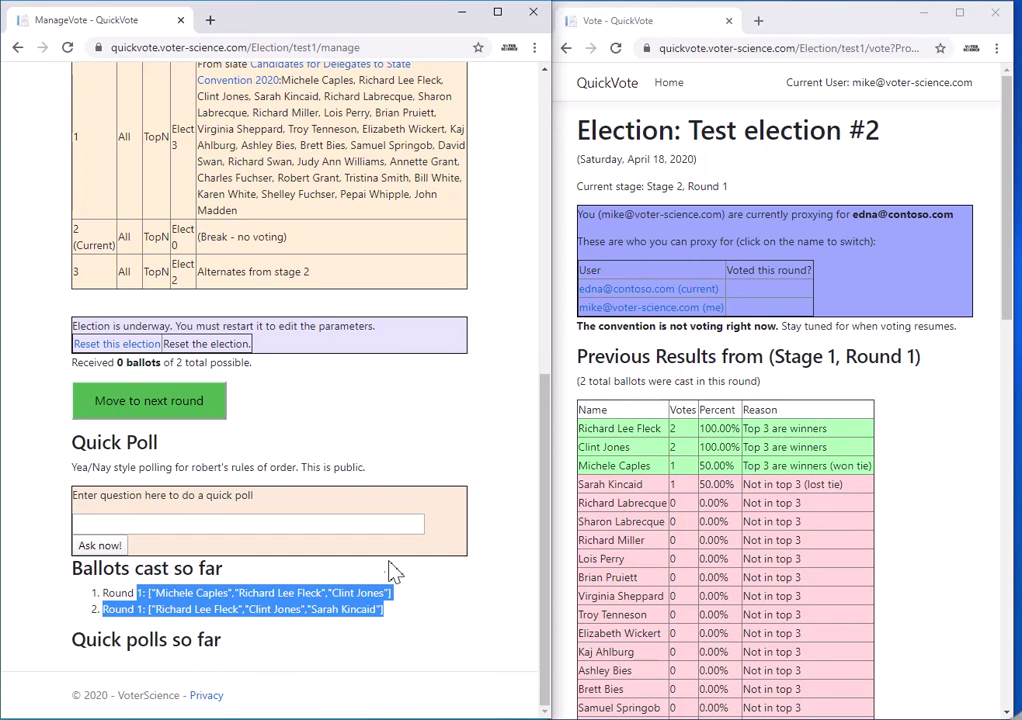
Reset the election and return to the election management page.
scroll(392, 580, "up", 6)
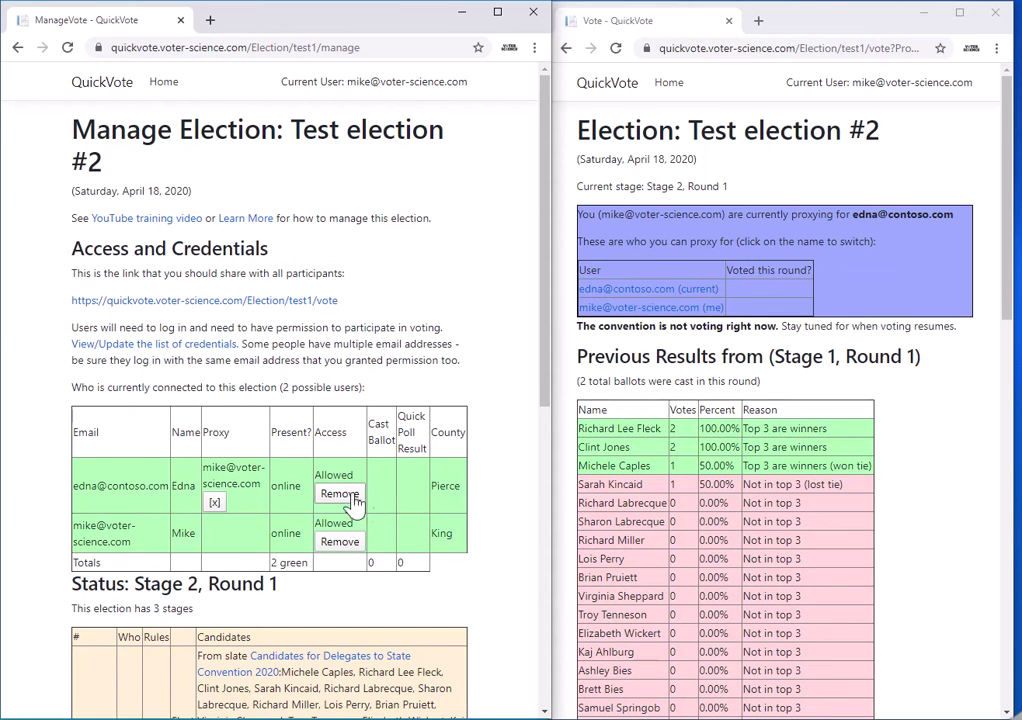
scroll(300, 422, "down", 6)
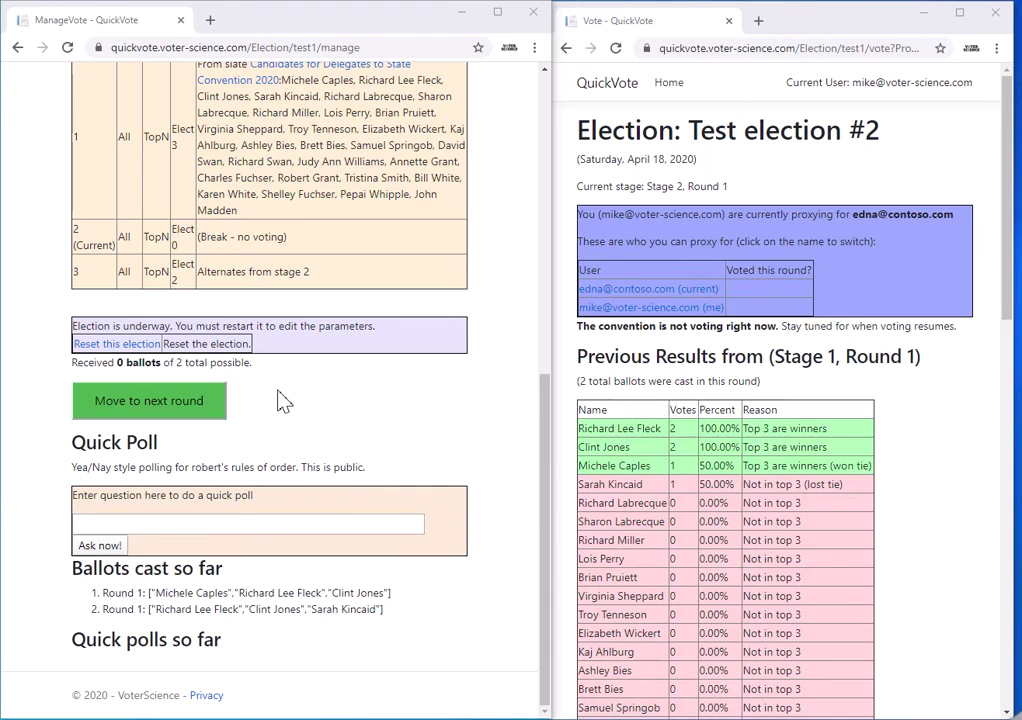
left_click(118, 344)
left_click(103, 233)
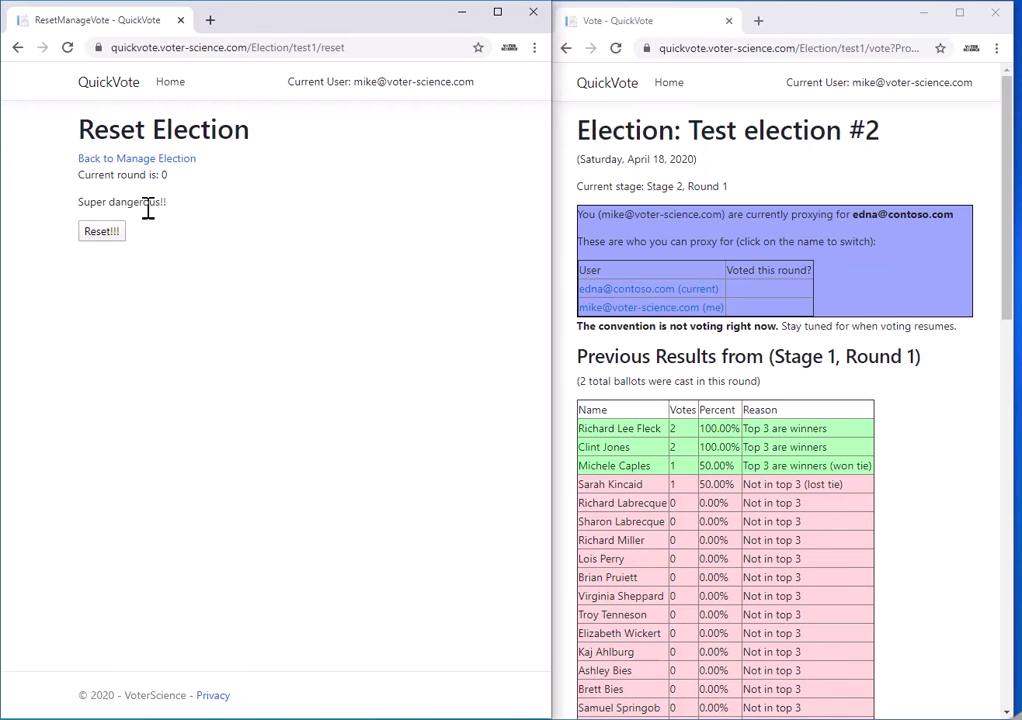
left_click(128, 160)
Open the election's credentials list and examine its voter CSV alongside the spreadsheet sample in Snipping Tool.
scroll(200, 270, "down", 2)
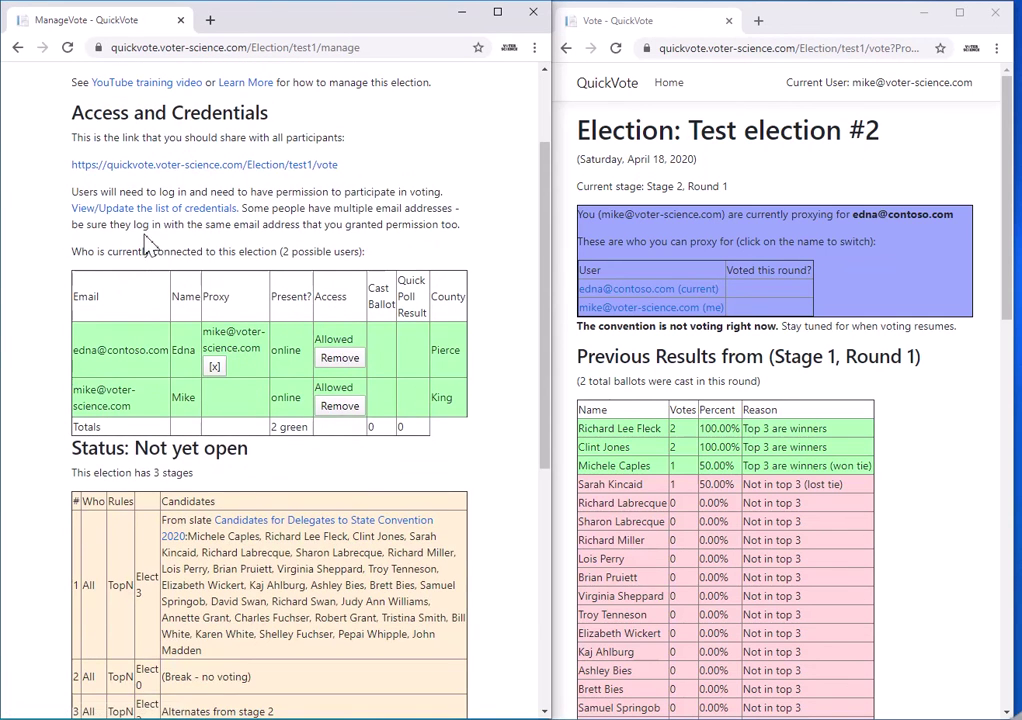
left_click(153, 210)
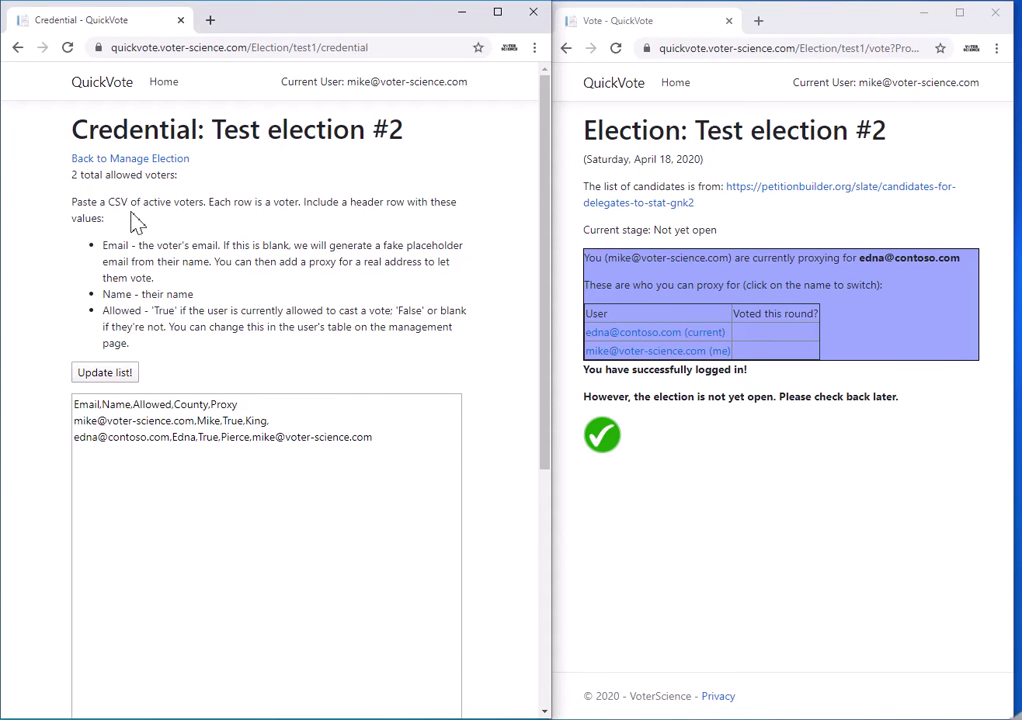
left_click_drag(390, 447, 39, 406)
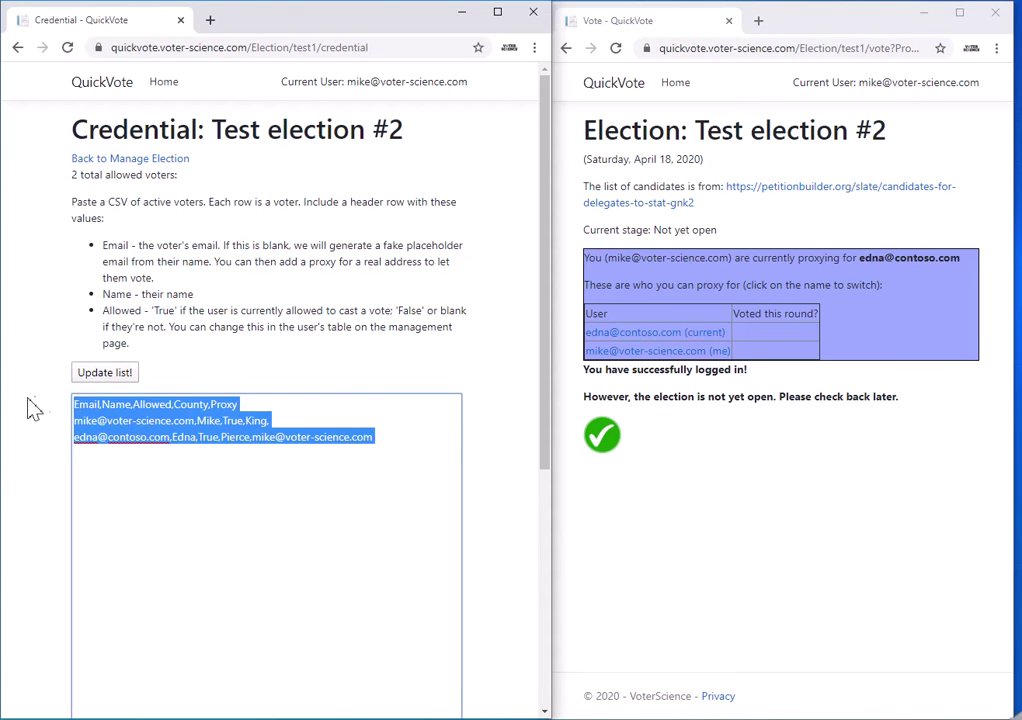
mouse_move(0, 290)
left_mouse_down()
mouse_move(46, 289)
mouse_move(243, 141)
left_mouse_up()
left_click_drag(140, 130, 301, 116)
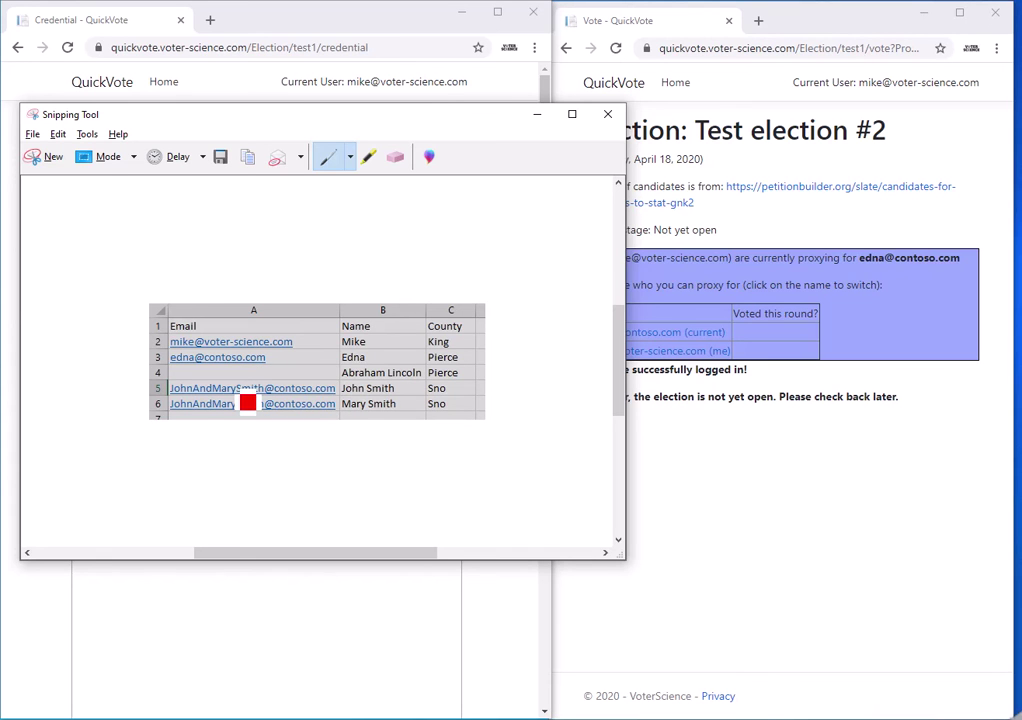
double_click(337, 122)
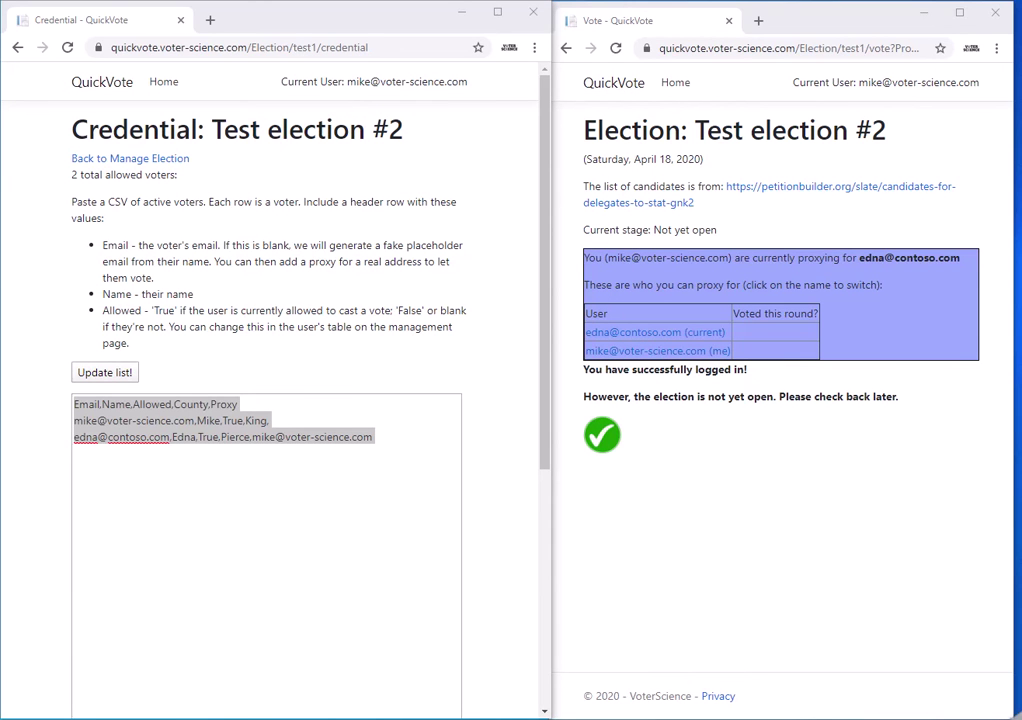
Replace the entire voter CSV with the copied five-voter list and update the list.
left_click(404, 472)
key("ctrl+a")
key("ctrl+v")
left_click(110, 377)
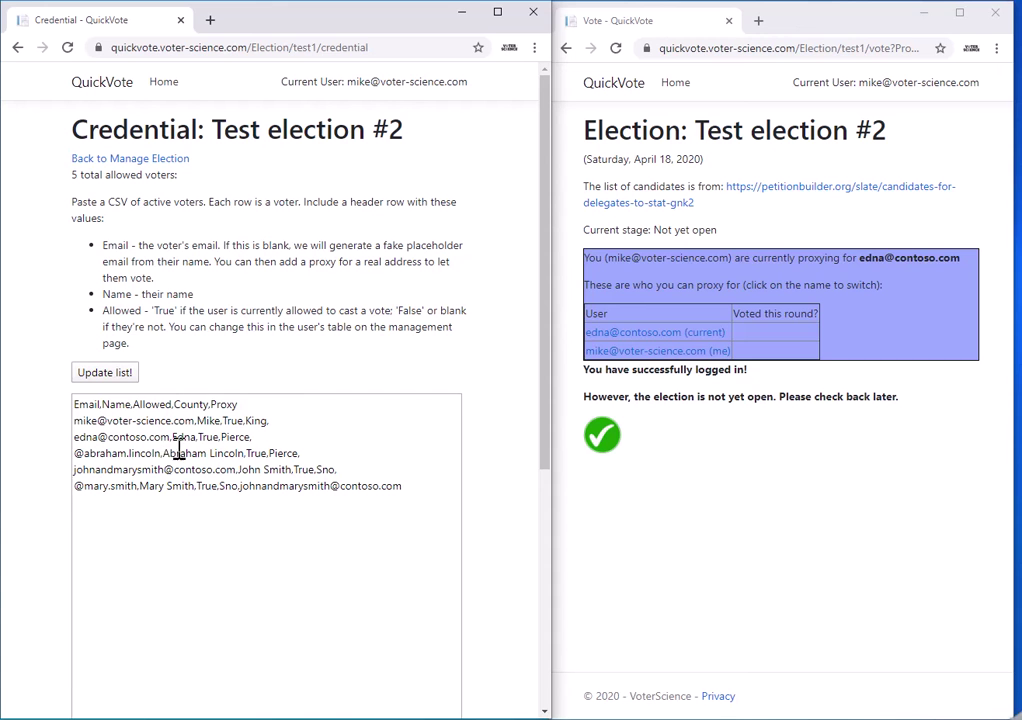
Return to the election management page and widen its browser window so the whole participants table fits.
left_click(132, 159)
scroll(277, 303, "down", 1)
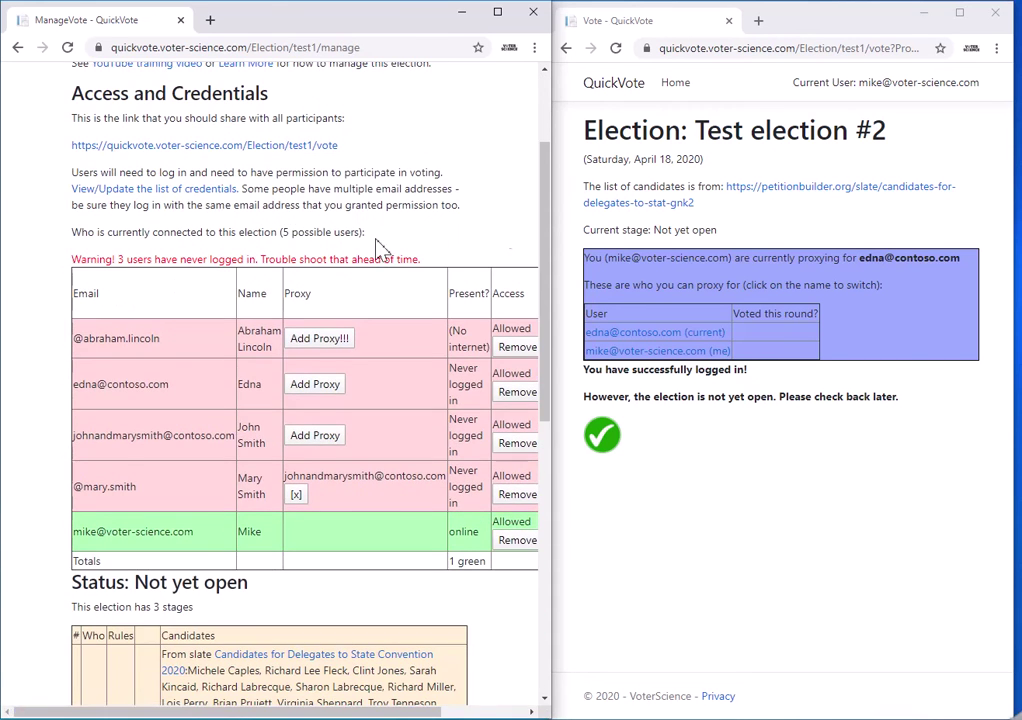
left_click_drag(552, 164, 826, 164)
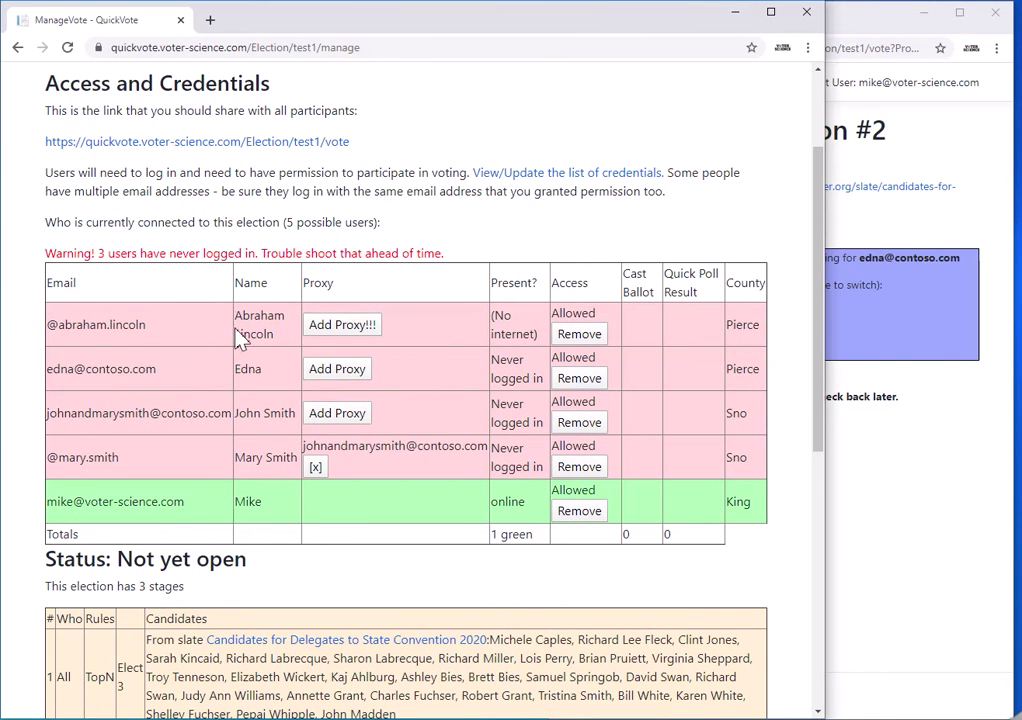
Examine the participants table entries for the voter without an email address and for the couple sharing one email address.
left_click_drag(241, 320, 285, 342)
left_click_drag(166, 330, 44, 339)
left_click(53, 323)
left_click_drag(160, 332, 41, 324)
left_click(55, 316)
left_click_drag(56, 415, 217, 417)
left_click(219, 417)
left_click_drag(52, 415, 300, 425)
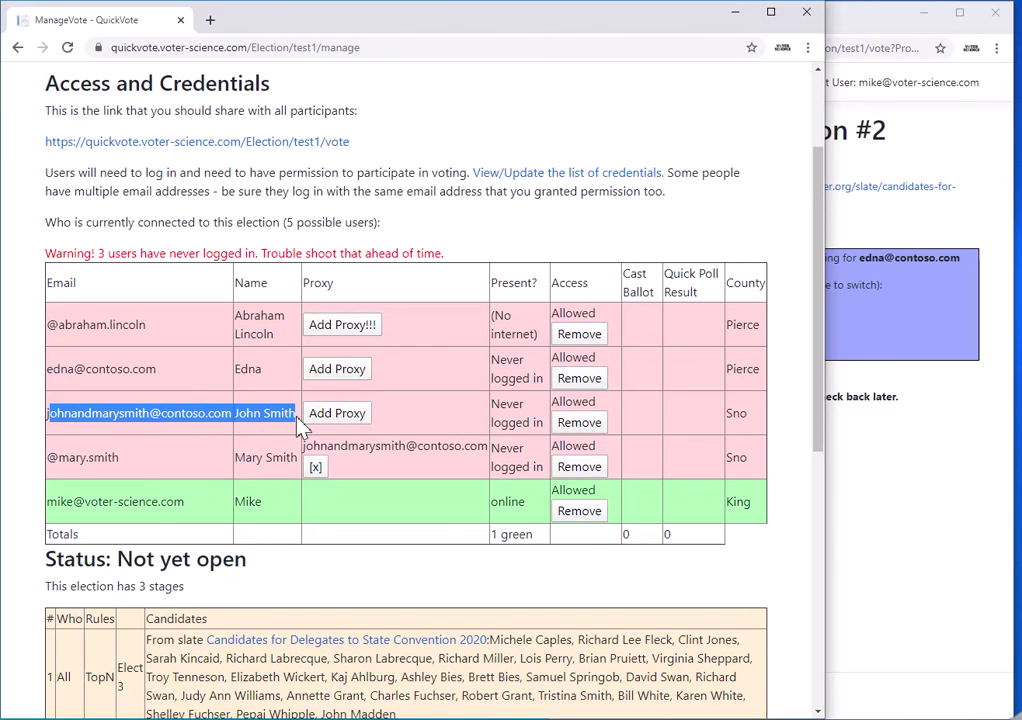
left_click(296, 418)
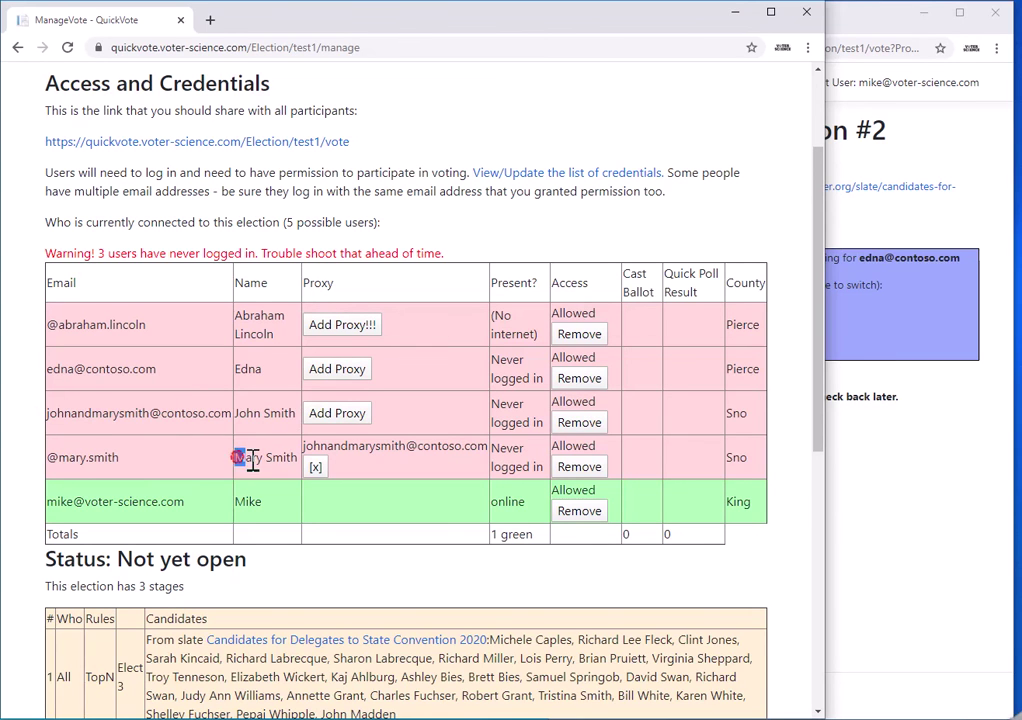
left_click_drag(245, 459, 293, 459)
left_click_drag(135, 465, 60, 457)
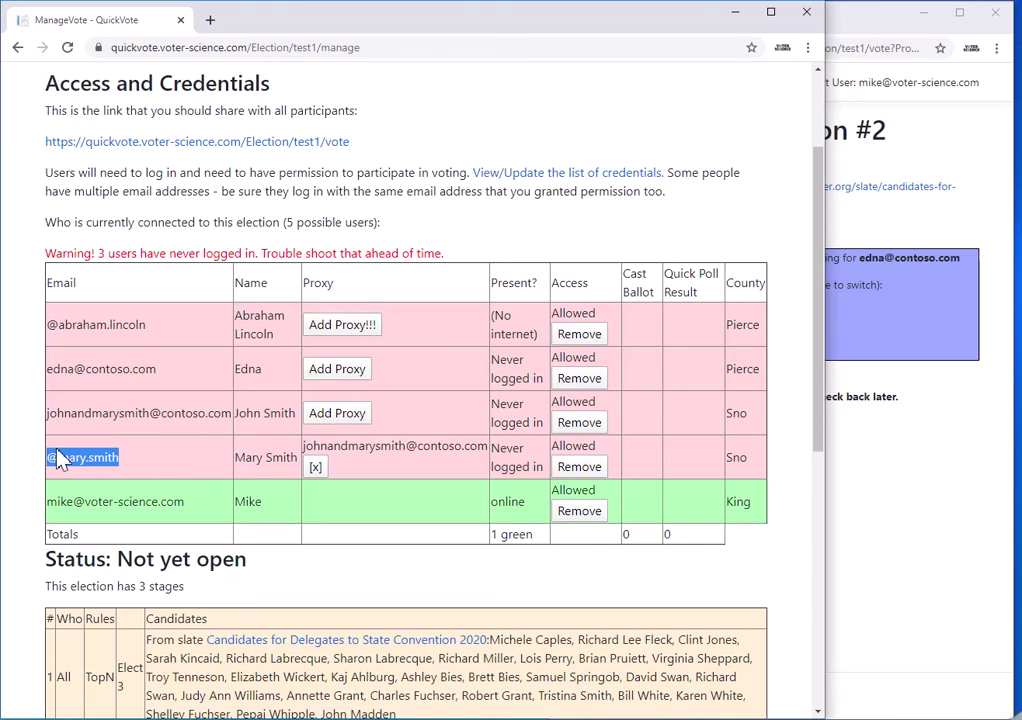
left_click(60, 457)
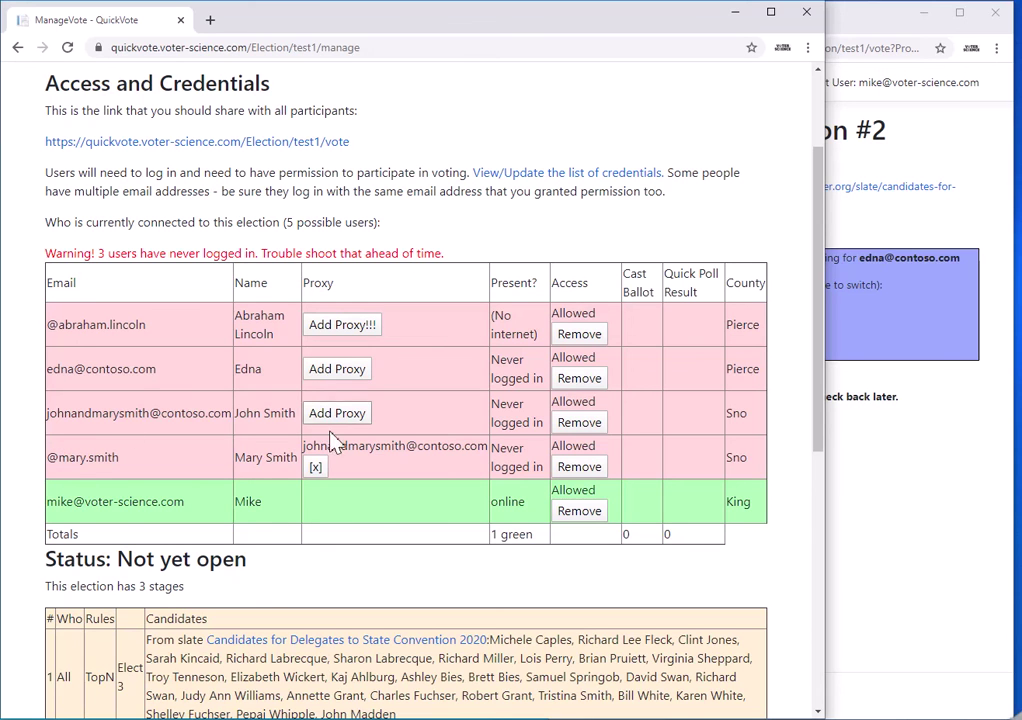
Examine the proxy entry of the voter without her own email, check the voting page's list of available proxies, and return to election management.
double_click(252, 460)
left_click_drag(304, 447, 477, 452)
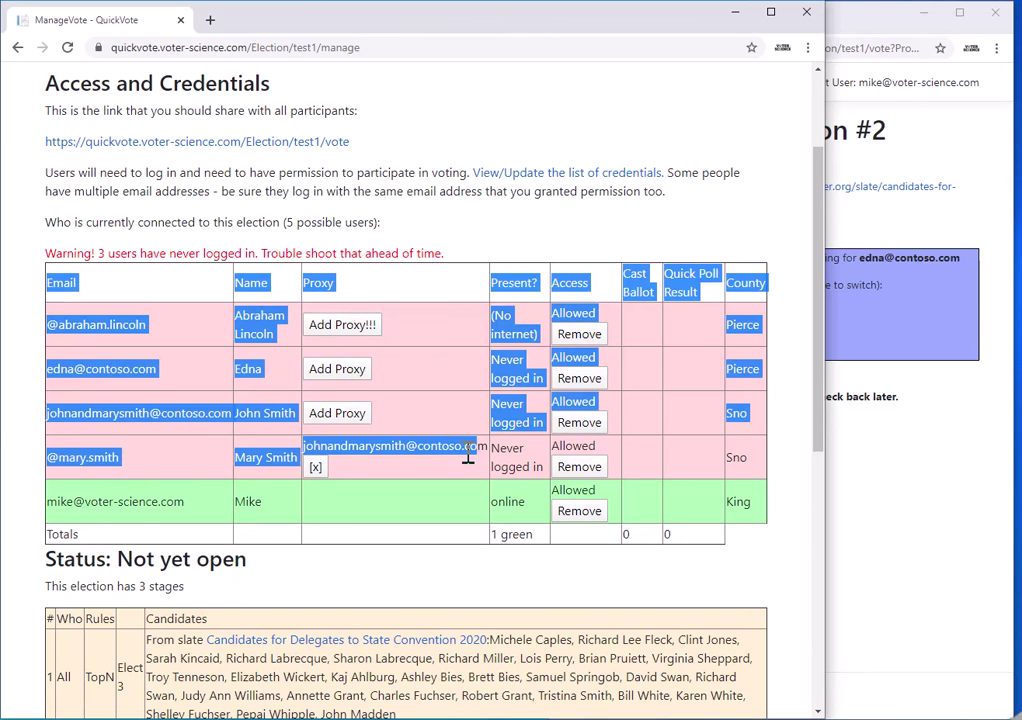
left_click(459, 452)
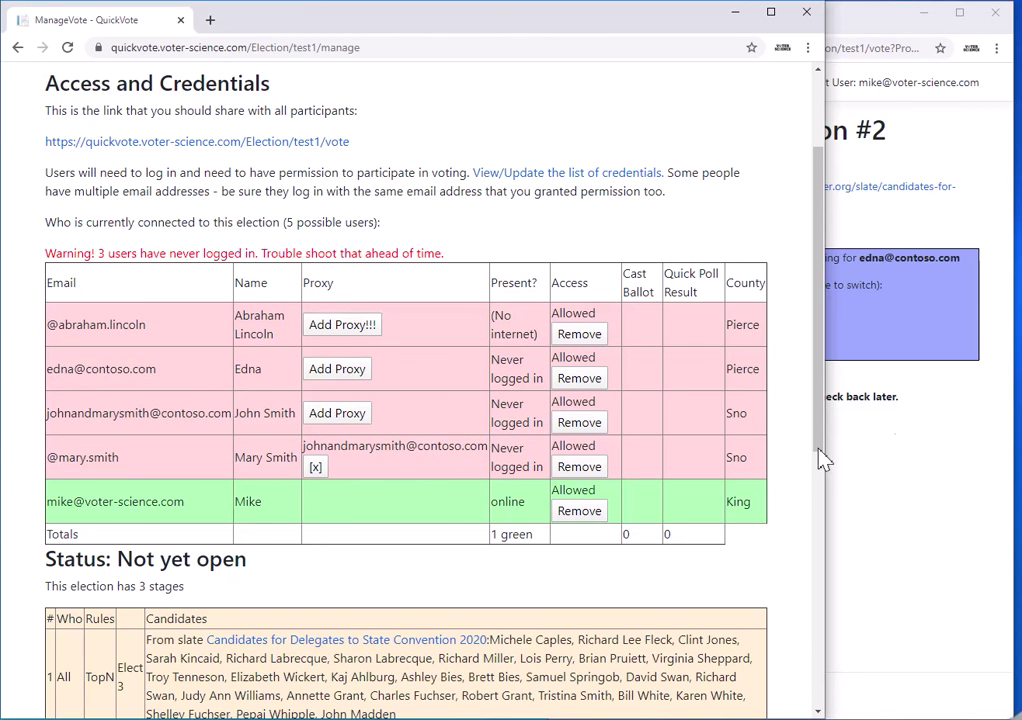
left_click(928, 445)
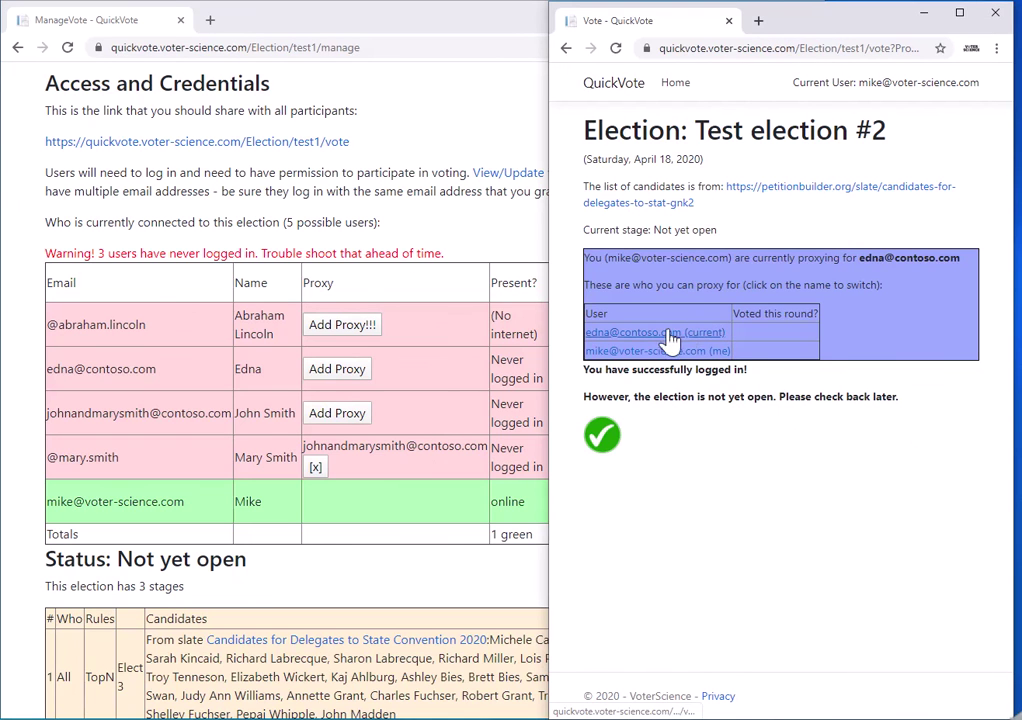
left_click(342, 228)
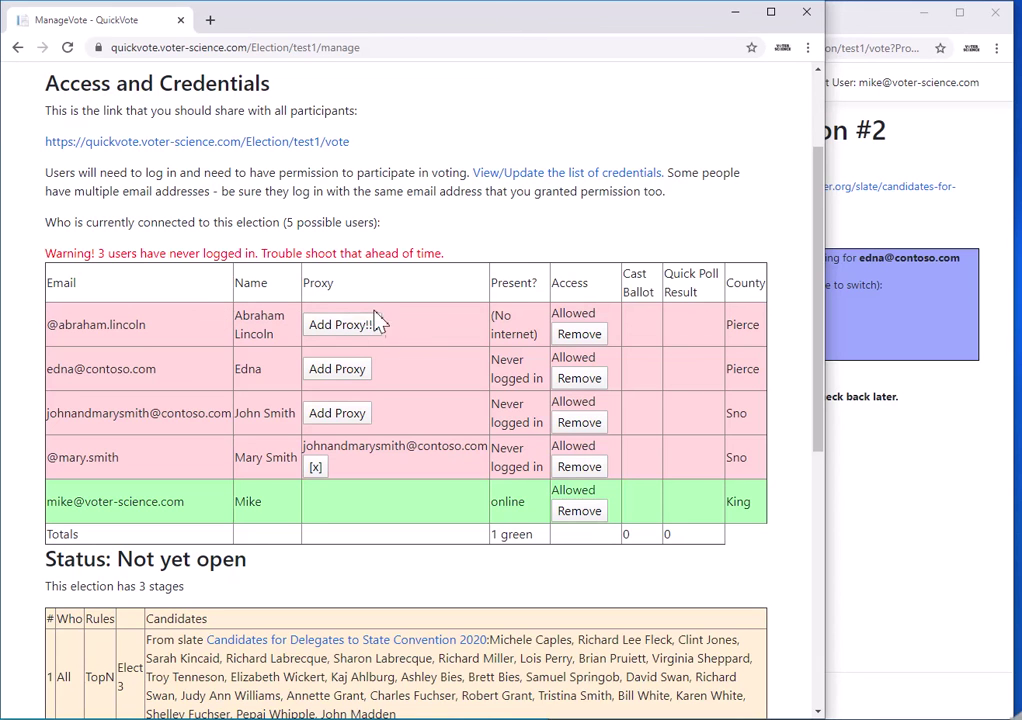
Sort the participants table by County, and re-sort it by Name.
double_click(738, 285)
left_click(758, 290)
left_click(757, 290)
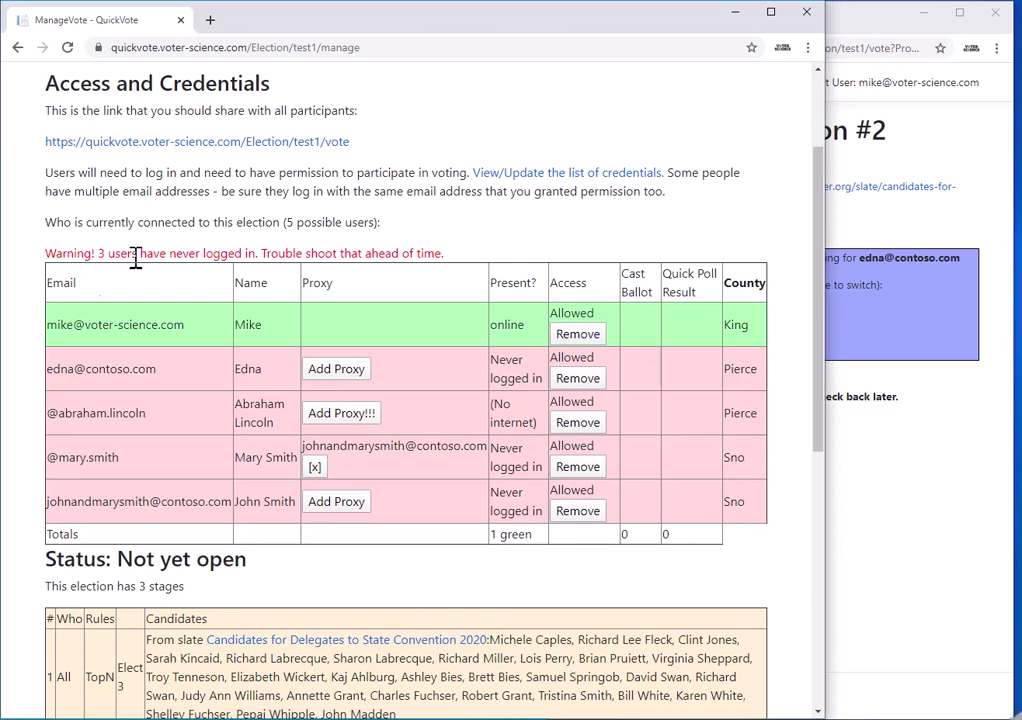
left_click(252, 284)
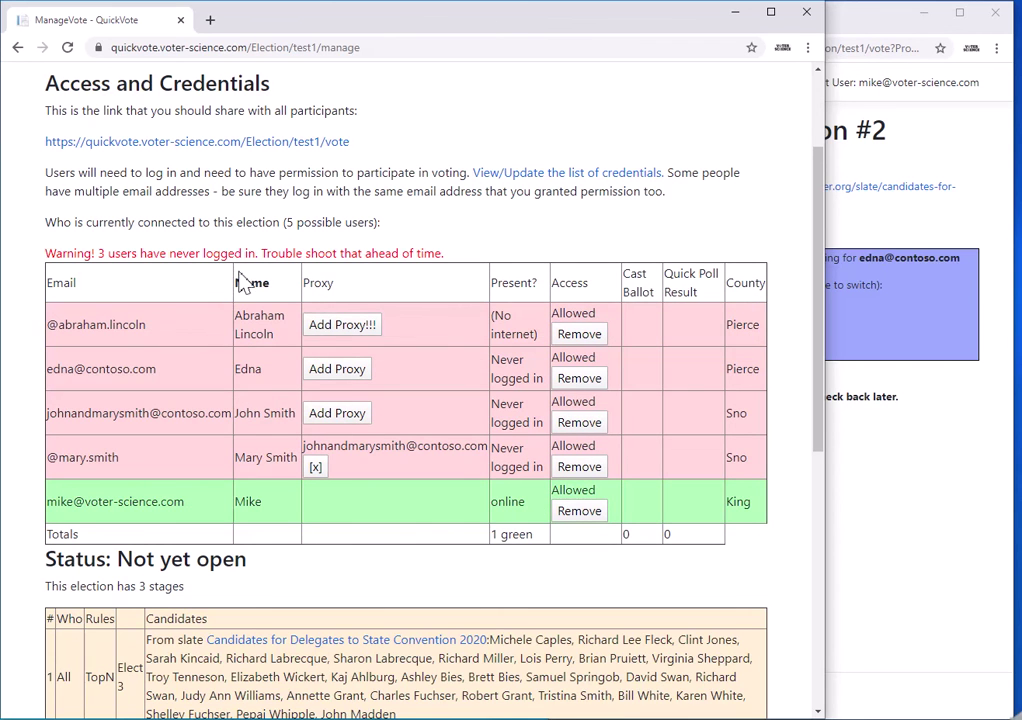